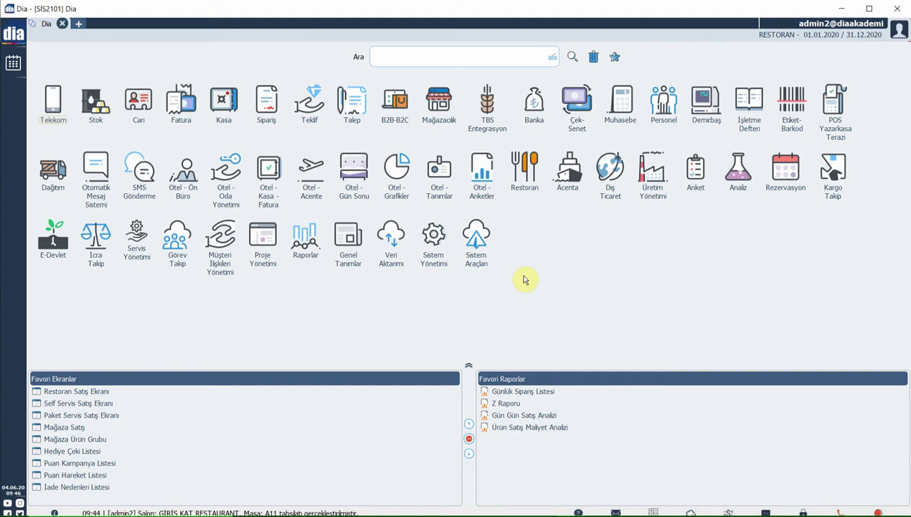
Open the Restoran Satış Ekranı and select table A7 in the GİRİŞ KAT RESTAURANT hall.
left_click(526, 172)
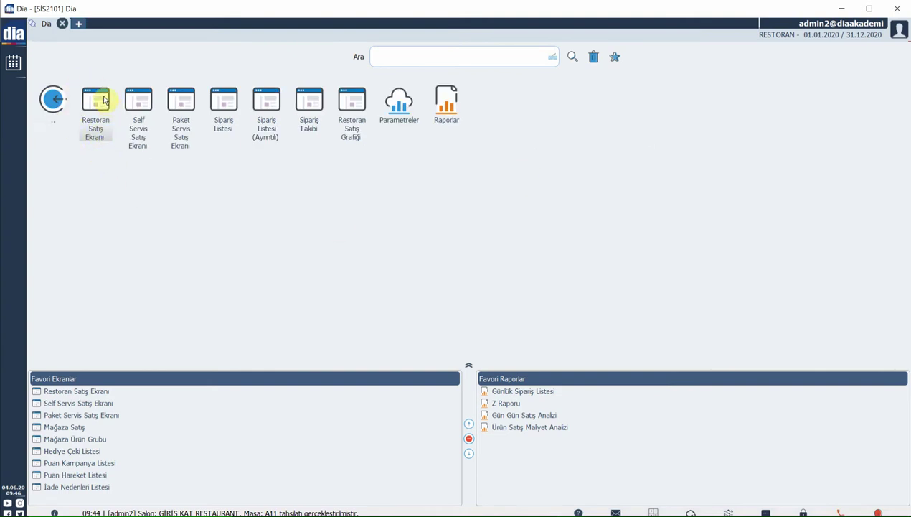
left_click(100, 133)
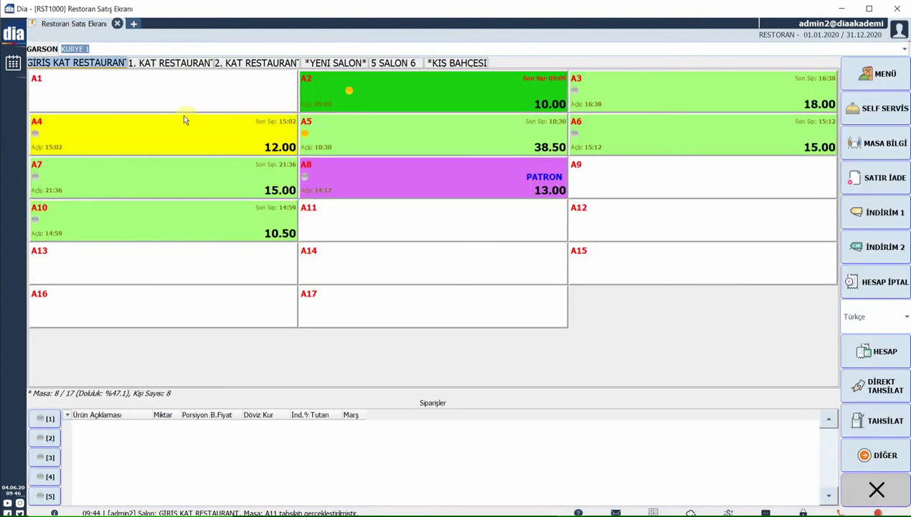
left_click(120, 189)
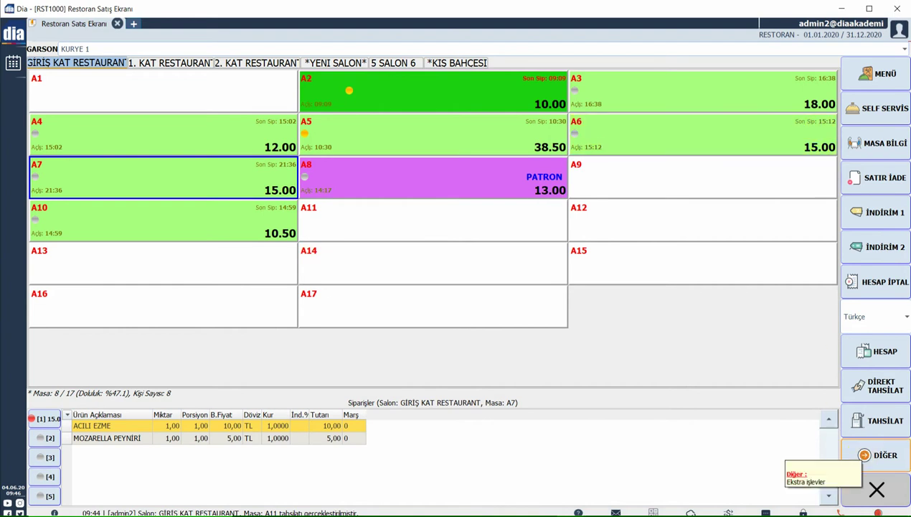
Add a Kişi Başı cover charge (Küver) of 5,00 to table A7, trying the Sabit and Yüzde options first.
left_click(865, 455)
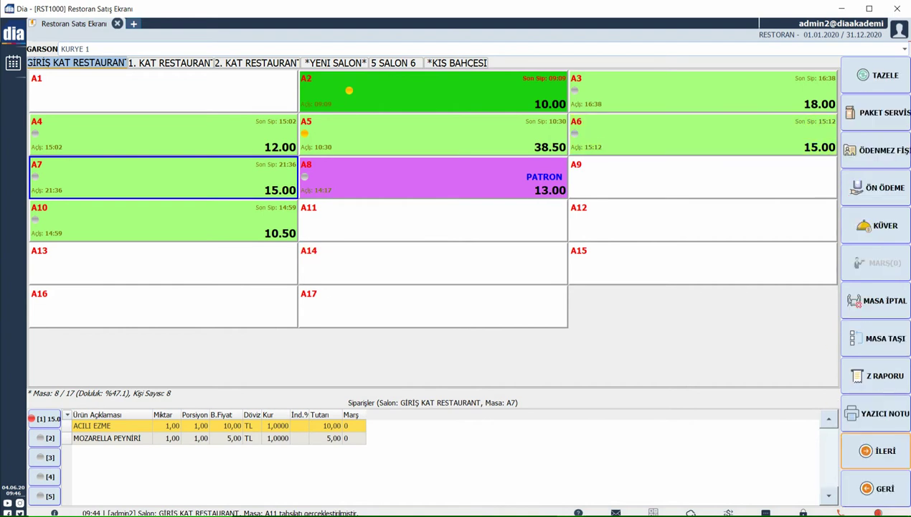
left_click(870, 233)
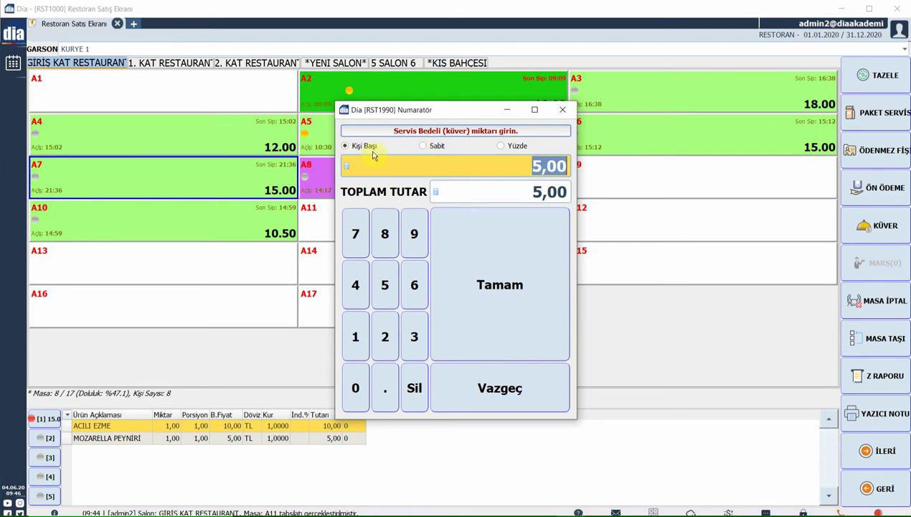
left_click(422, 148)
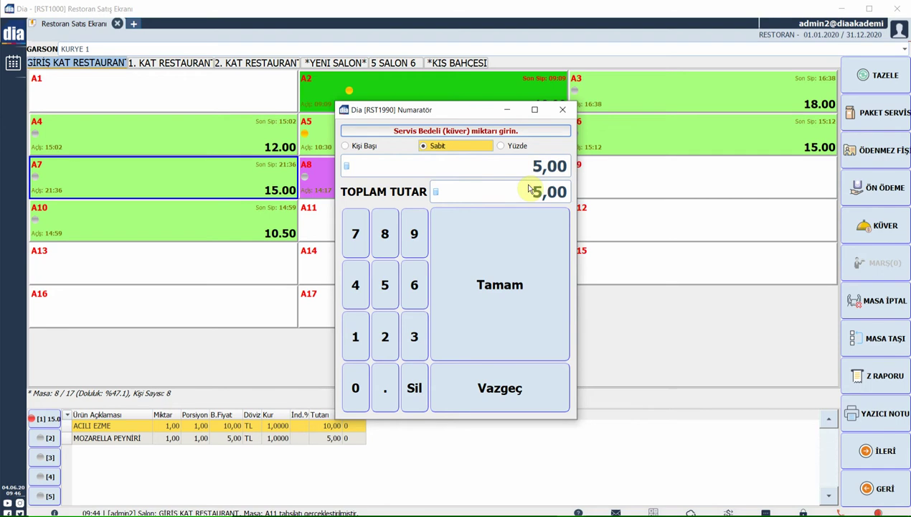
left_click(500, 147)
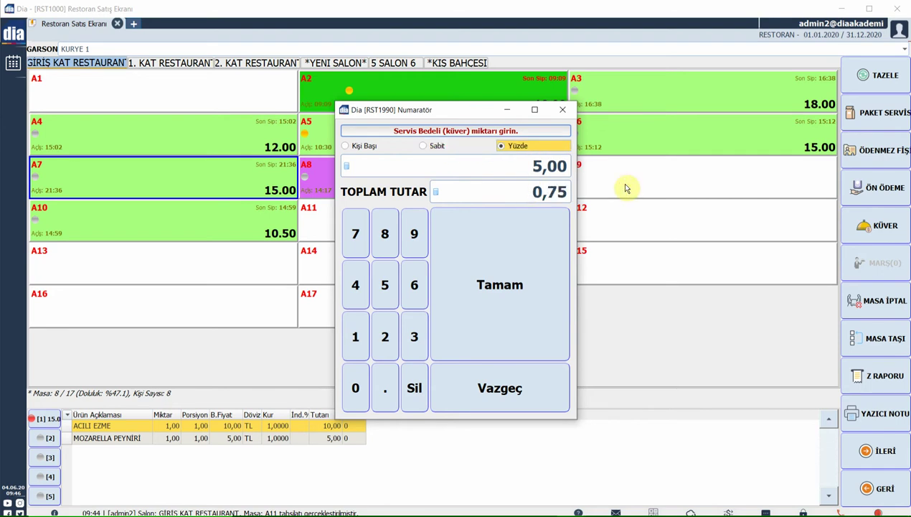
left_click(346, 147)
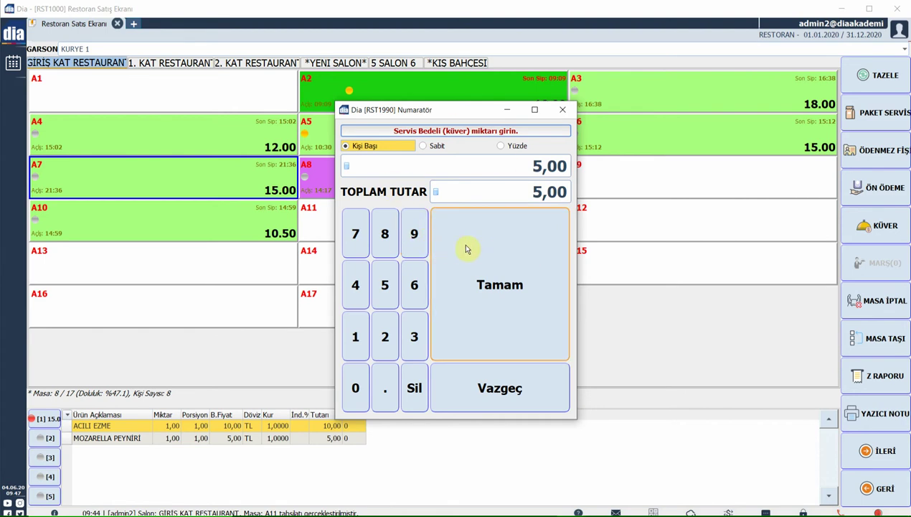
left_click(500, 300)
left_click(323, 450)
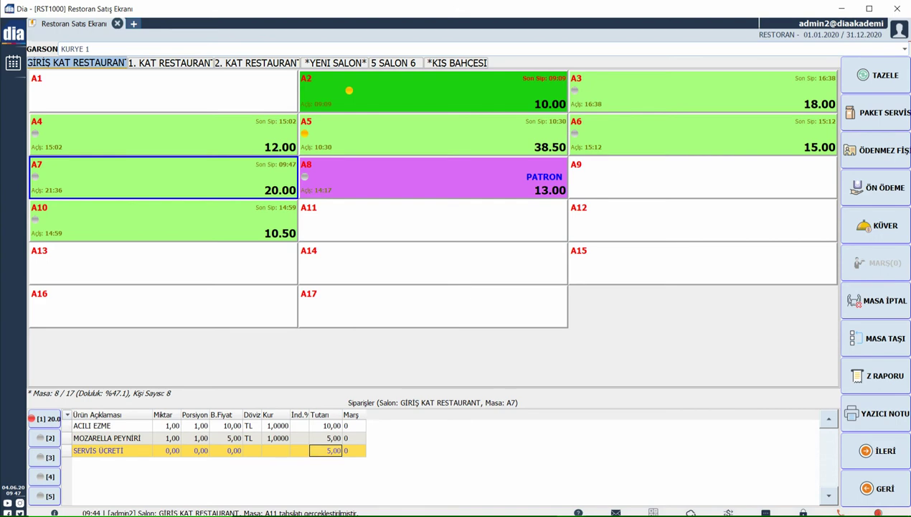
In a new tab, open the GİRİŞ KAT RESTAURANT hall definition for editing from the restaurant's Salon Listesi.
left_click(134, 24)
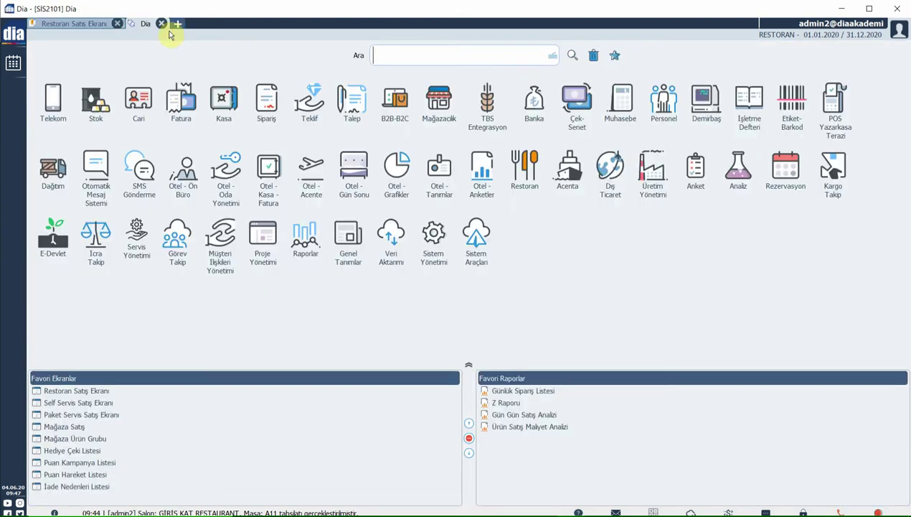
left_click(524, 169)
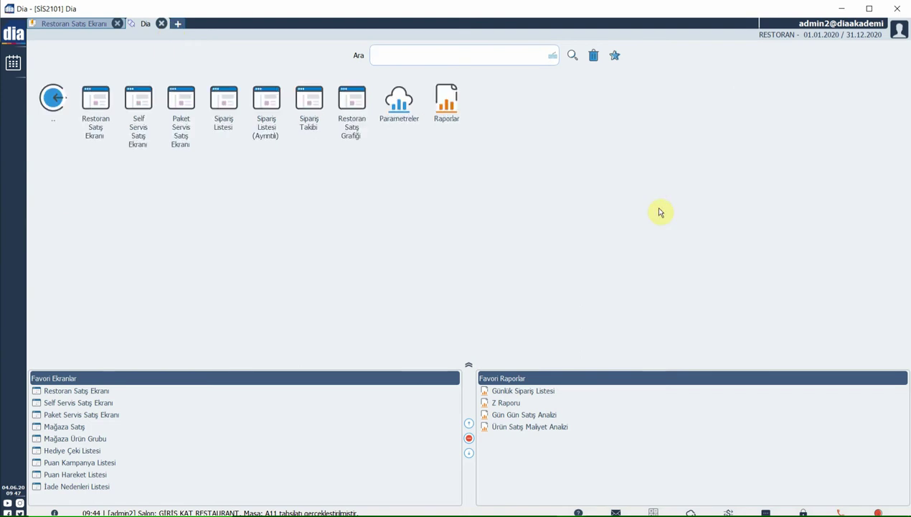
left_click(399, 102)
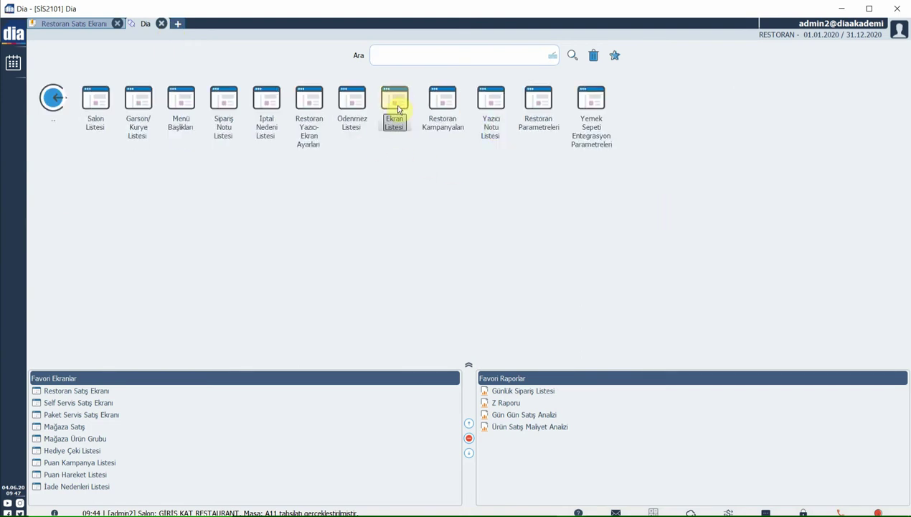
left_click(94, 105)
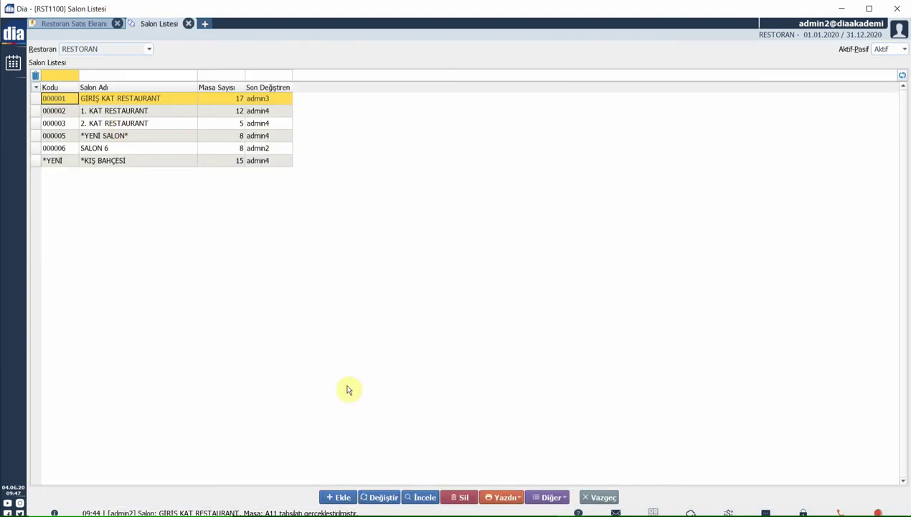
left_click(375, 498)
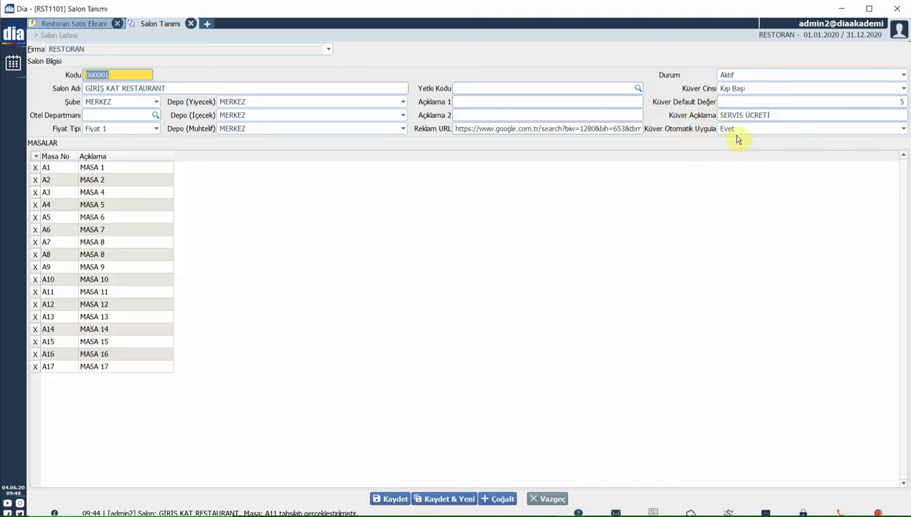
Examine the hall's Küver Cinsi, Küver Default Değer, Küver Açıklama and Küver Otomatik Uygula settings.
left_click(760, 86)
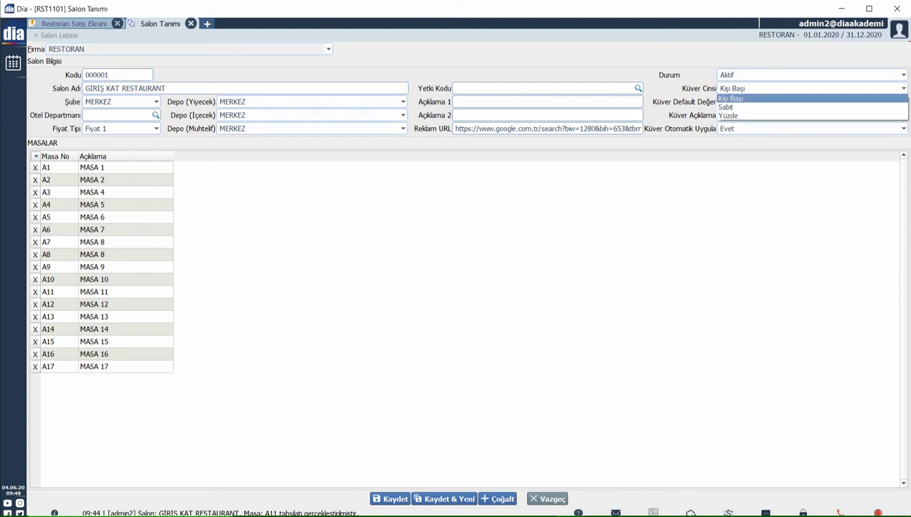
key("Escape")
left_click(726, 102)
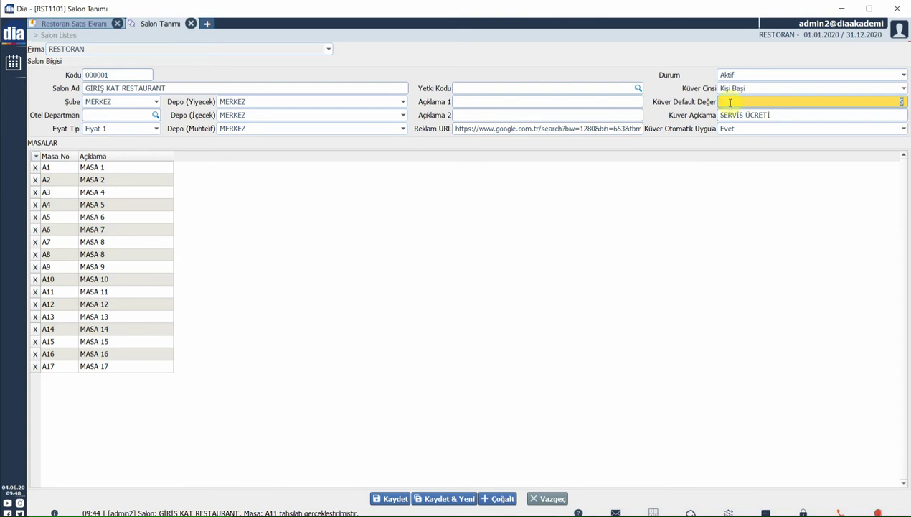
left_click(777, 116)
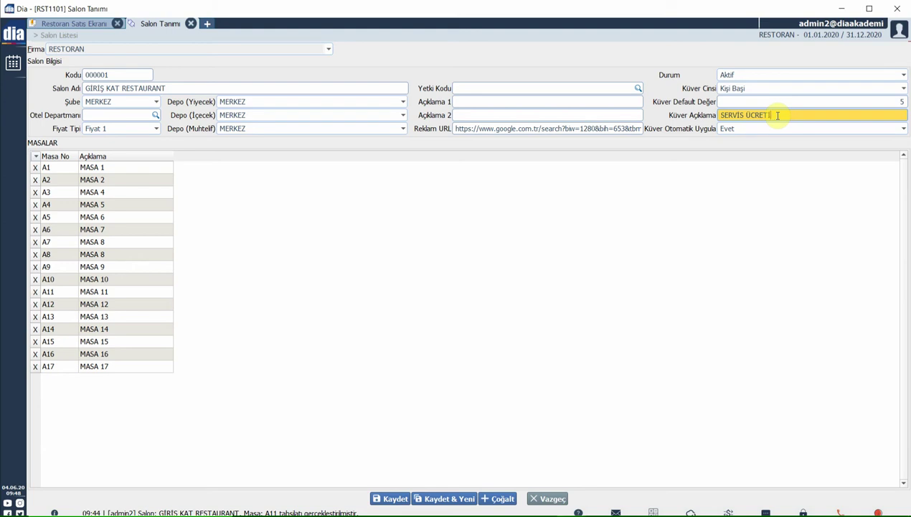
left_click(764, 129)
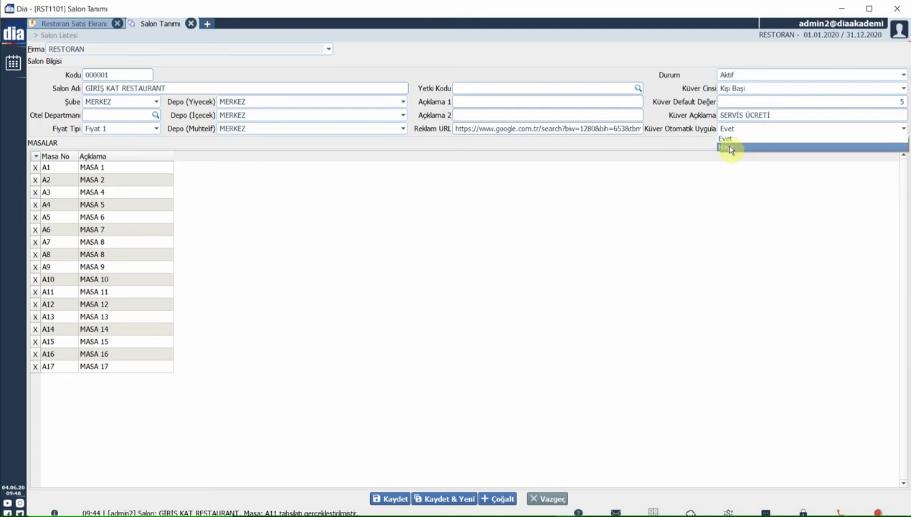
left_click(475, 425)
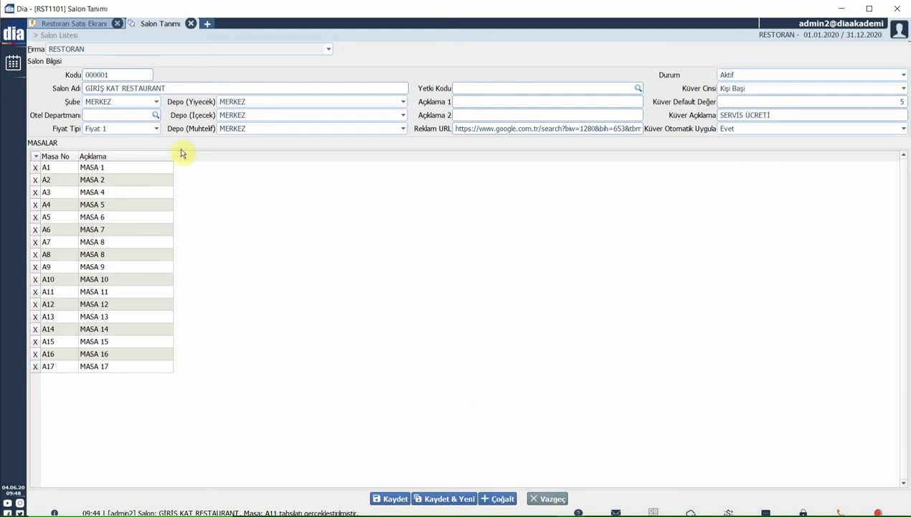
Return to the sales screen and save an order of KIYMA and SARIMSAKLI MANTAR for table A11.
left_click(63, 26)
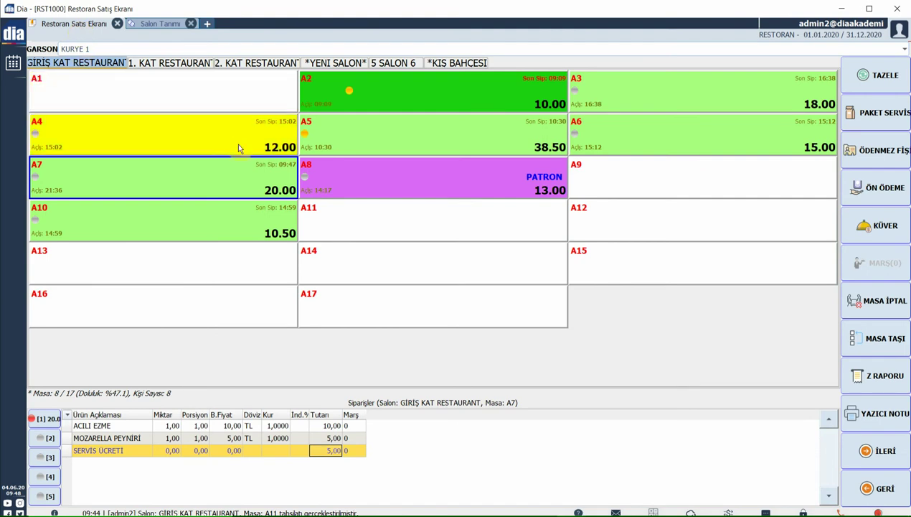
left_click(335, 225)
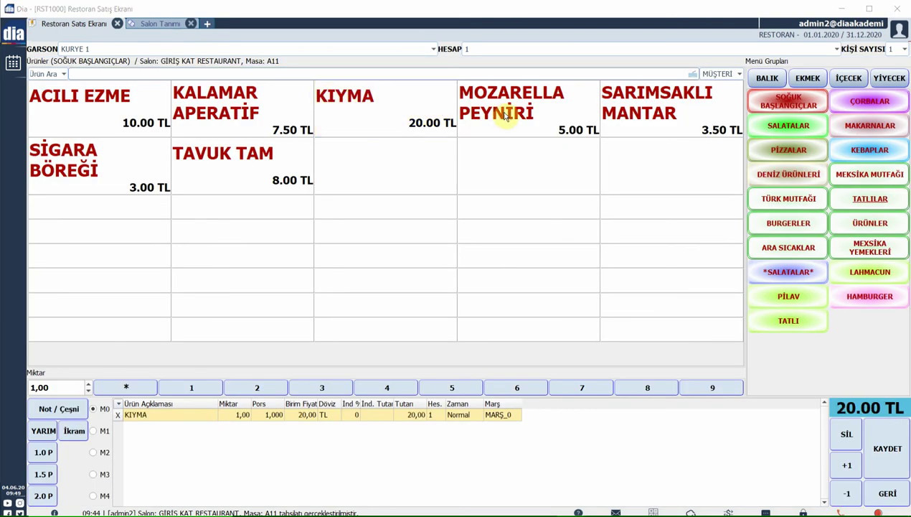
left_click(392, 248)
left_click(389, 362)
left_click(664, 108)
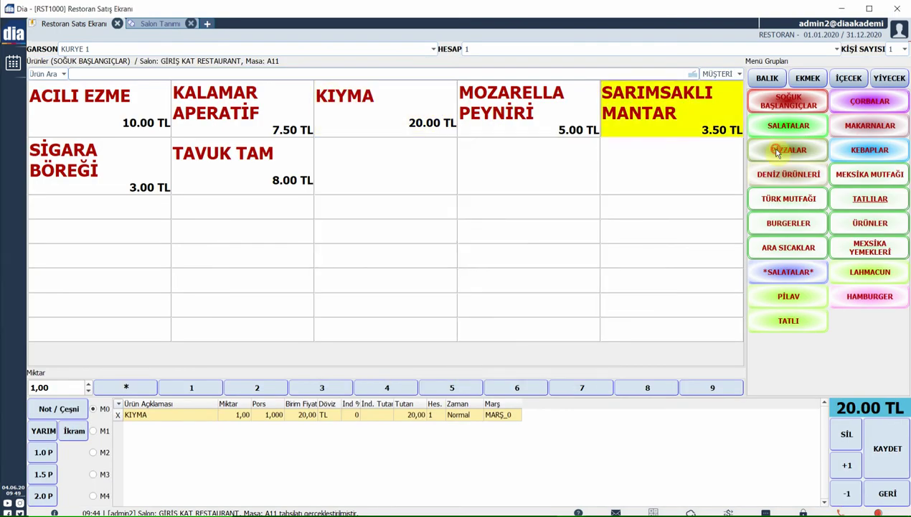
left_click(387, 361)
left_click(876, 447)
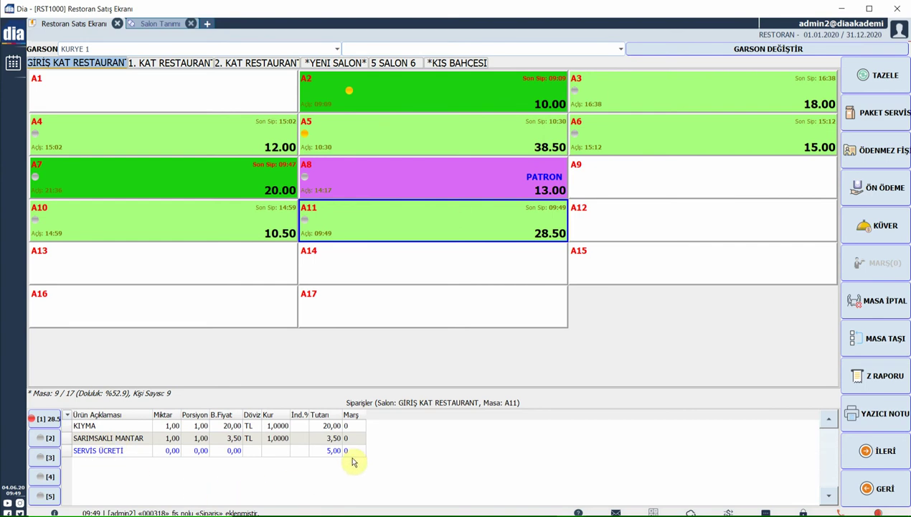
Collect table A11's full bill in cash and save the payment.
left_click(872, 488)
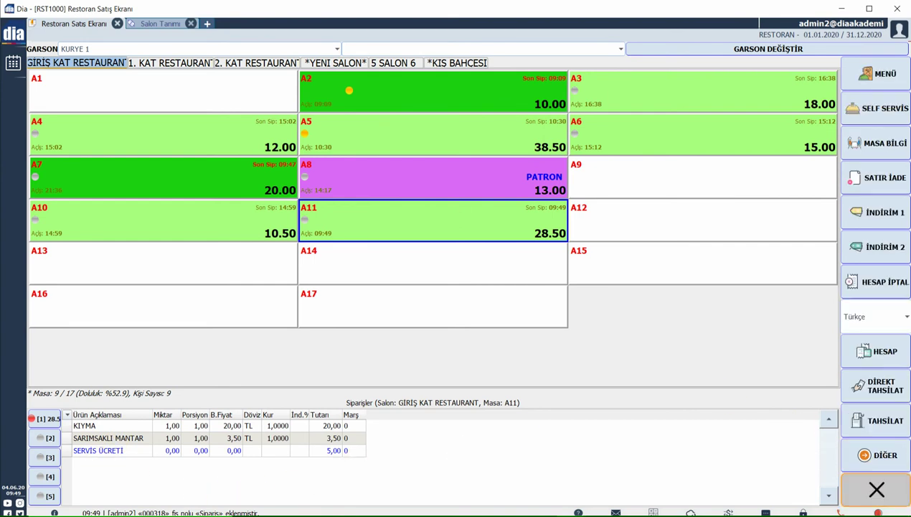
left_click(877, 421)
left_click(294, 118)
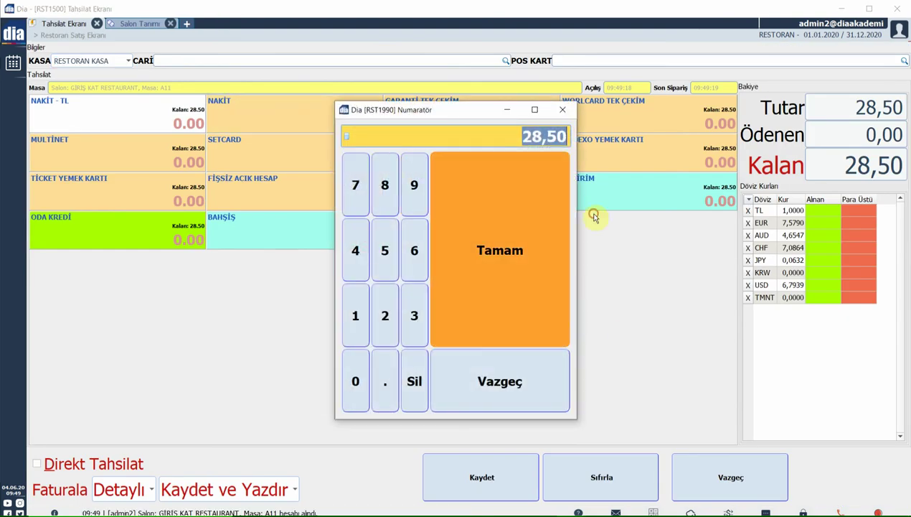
left_click(546, 287)
left_click(480, 478)
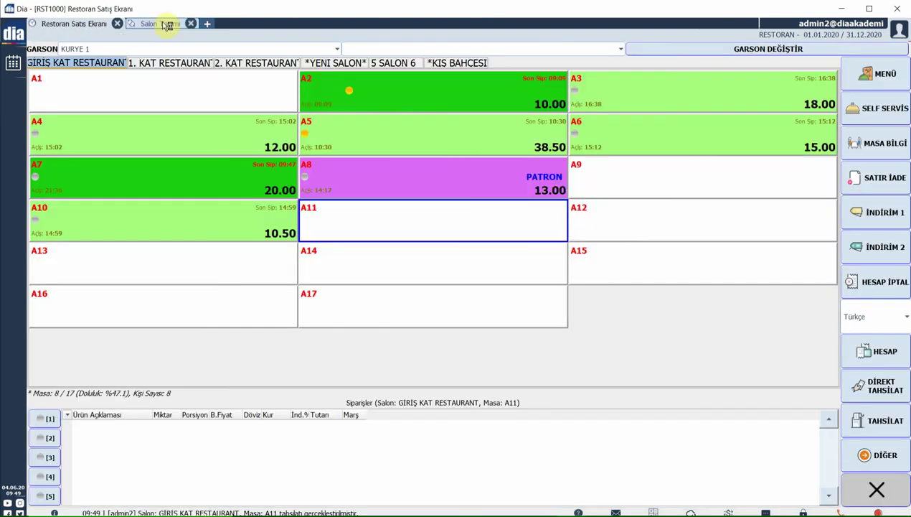
Leave the hall definition and hall list without saving, and open the Restoran Parametreleri screen.
left_click(167, 25)
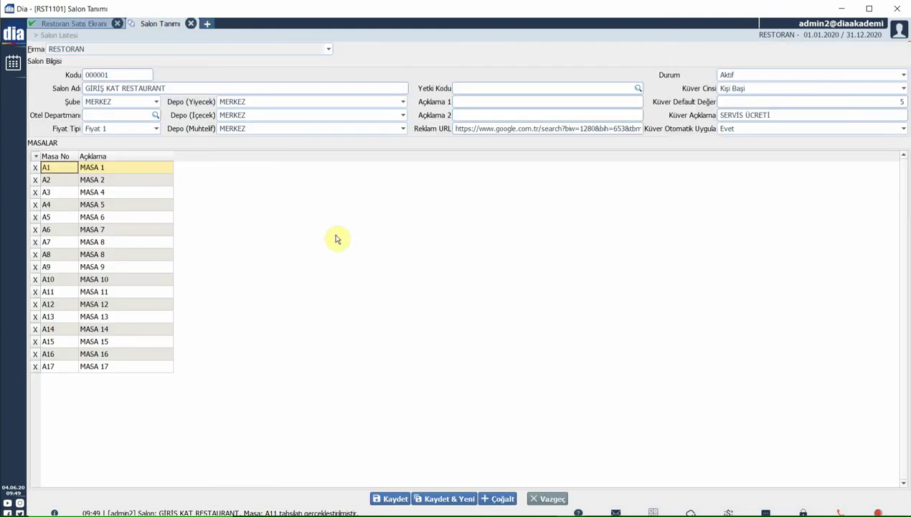
left_click(549, 498)
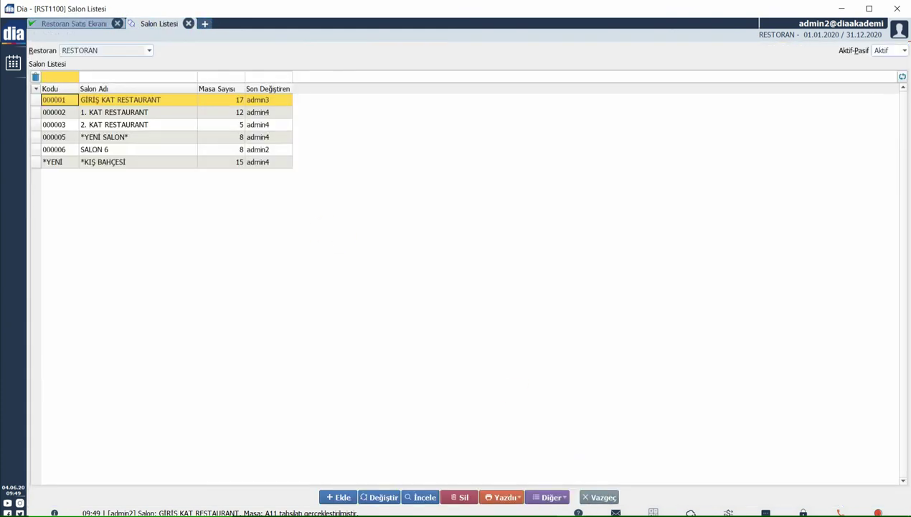
left_click(592, 498)
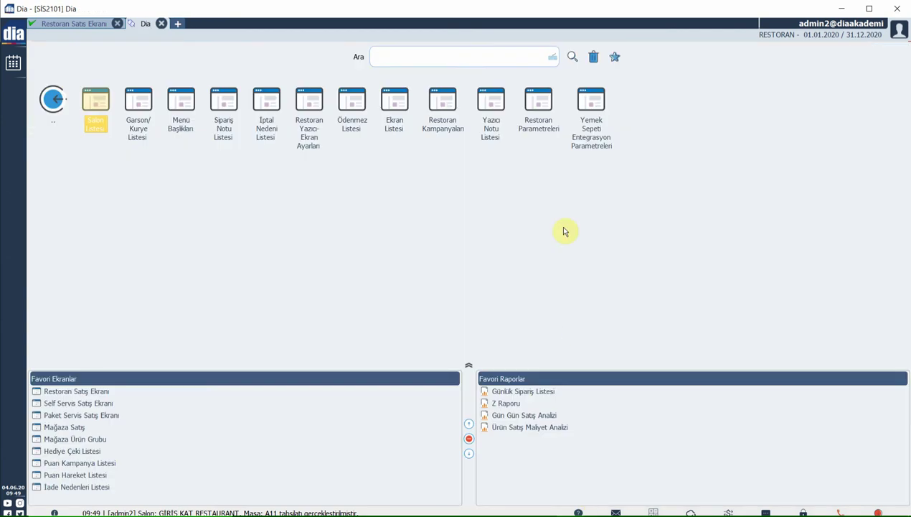
left_click(543, 100)
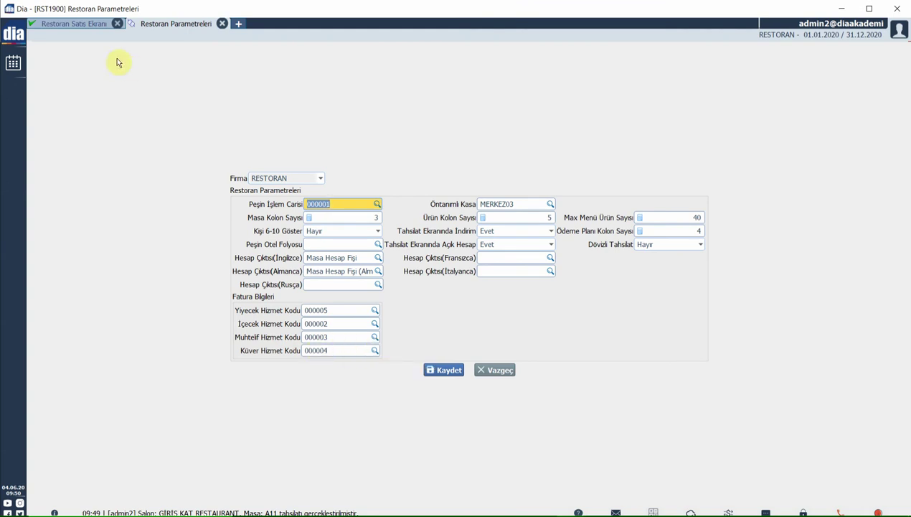
Open Sistem Parametreleri in a new tab, search for "kuver" and select the restaurant service charge parameter rst.02.65.
left_click(239, 26)
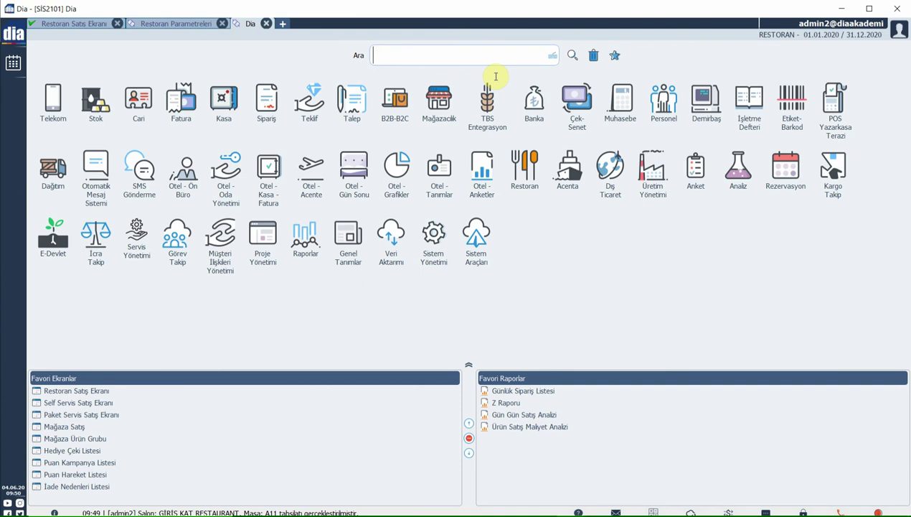
type("sistem par")
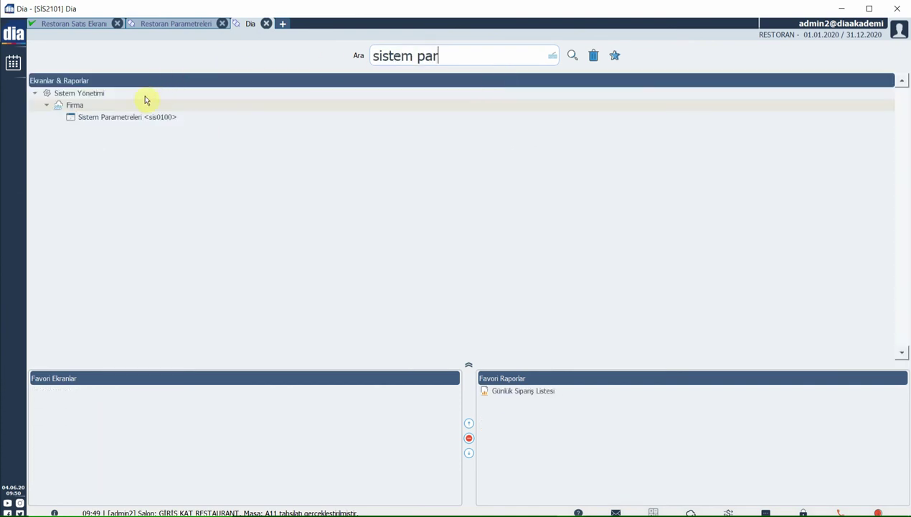
double_click(117, 120)
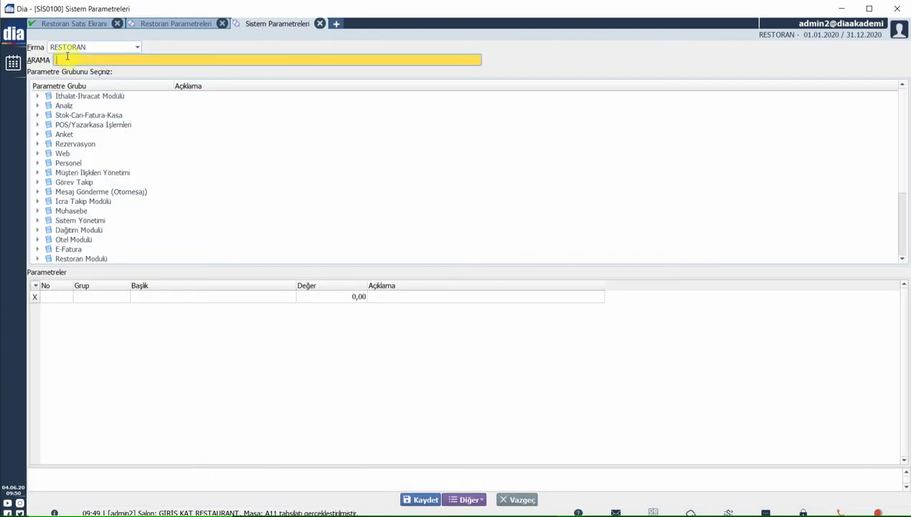
left_click(66, 56)
type("kuver")
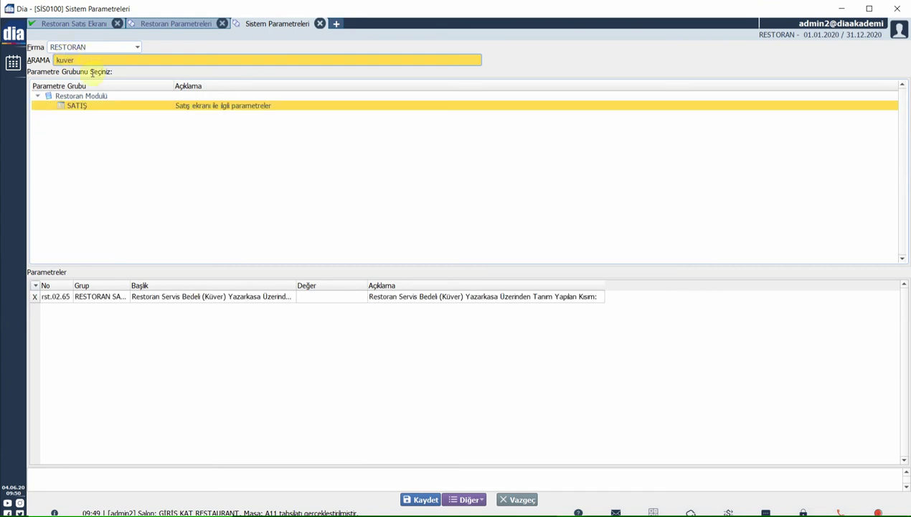
left_click(154, 296)
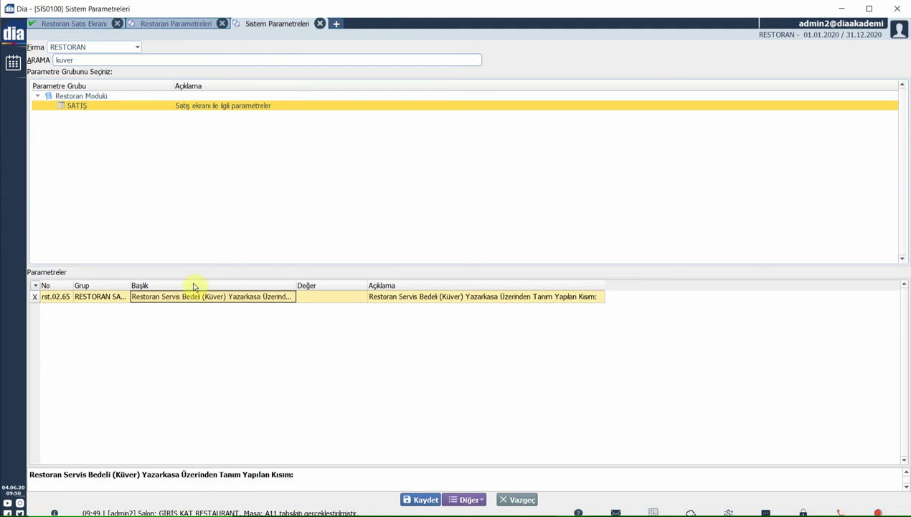
Set the restaurant service charge (Küver) cash register section parameter rst.02.65 to 1 and save the system parameters.
left_click(316, 296)
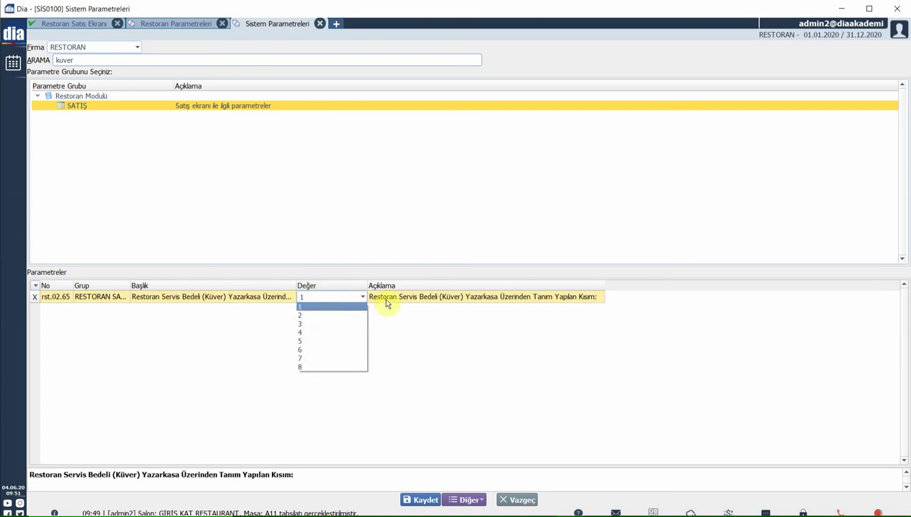
left_click(386, 303)
left_click(414, 501)
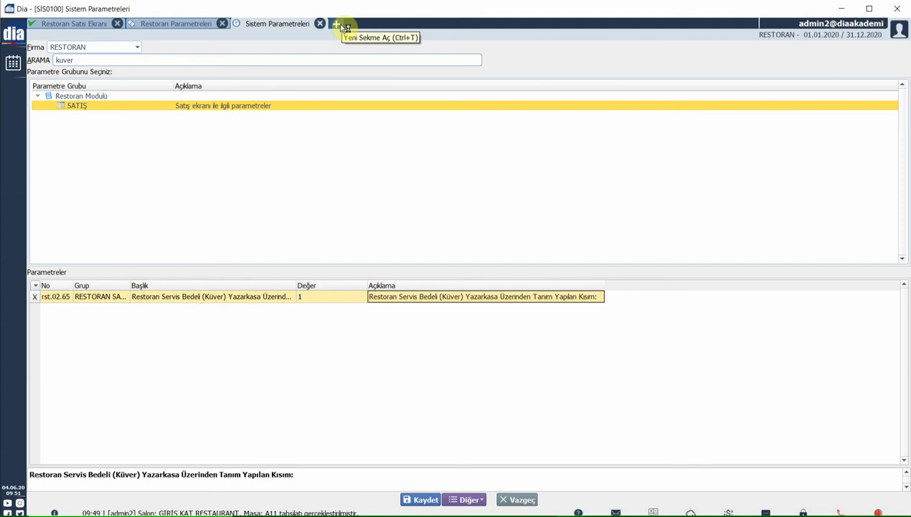
Open the restaurant module's Z Raporu in a new tab and display the report on screen with its default parameters.
left_click(338, 25)
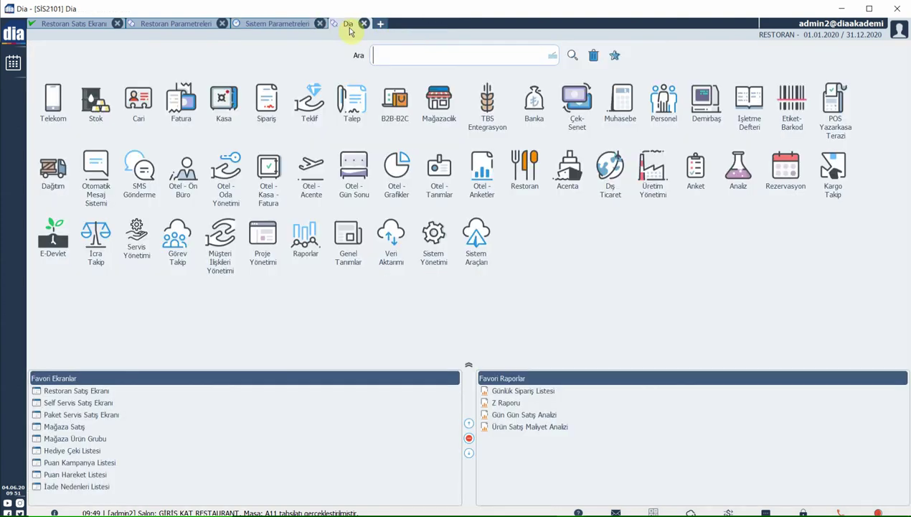
left_click(525, 166)
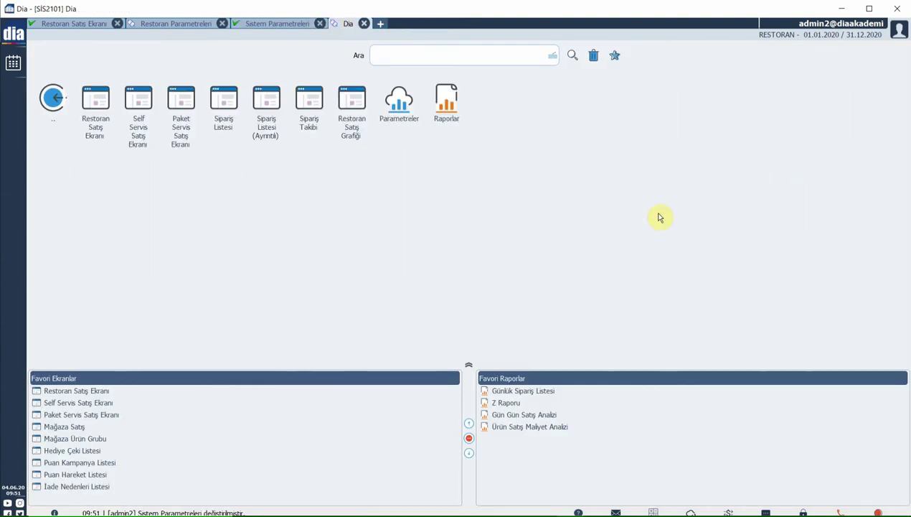
left_click(448, 106)
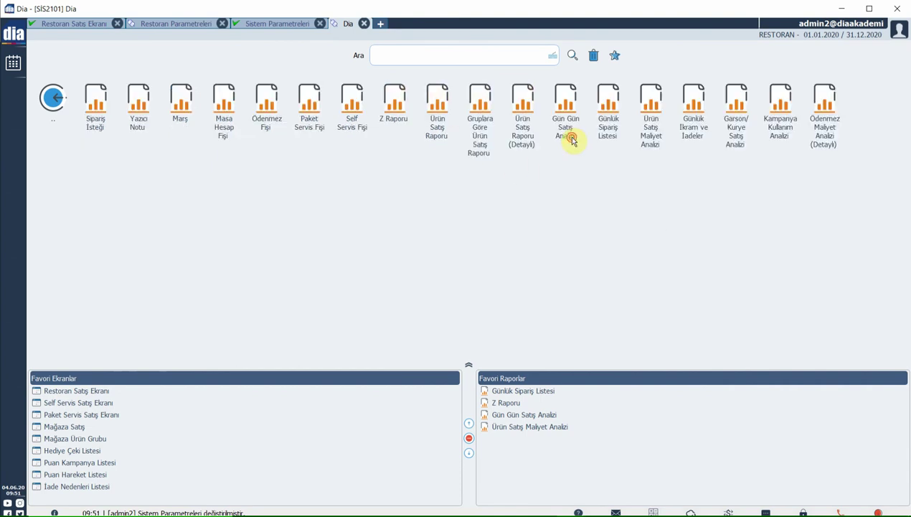
left_click(409, 106)
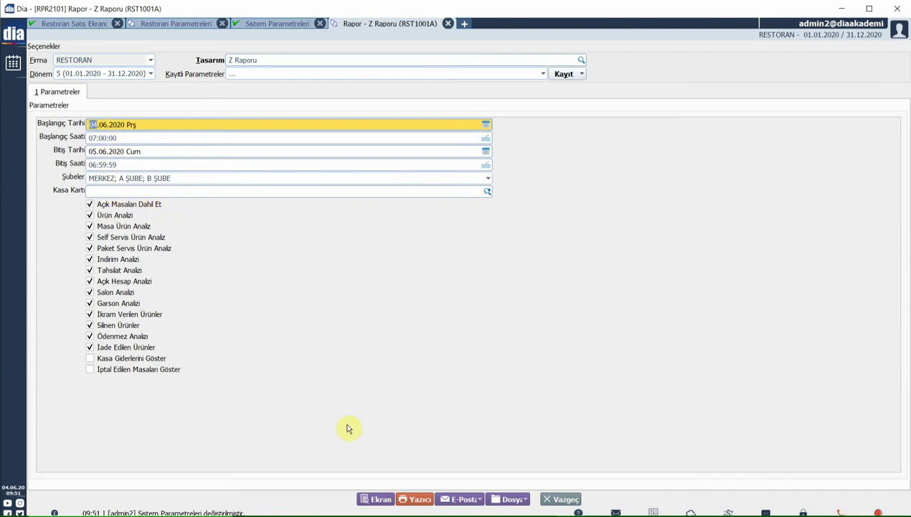
left_click(378, 498)
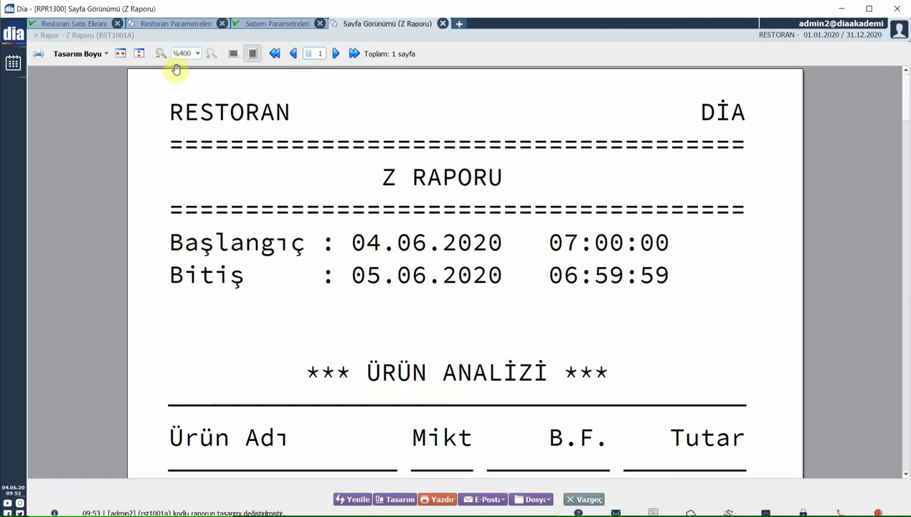
Set the report preview's zoom to 200% and examine the Toplam Kuver line in the Garson Analizi section.
left_click(198, 53)
left_click(200, 78)
left_click_drag(905, 108, 901, 320)
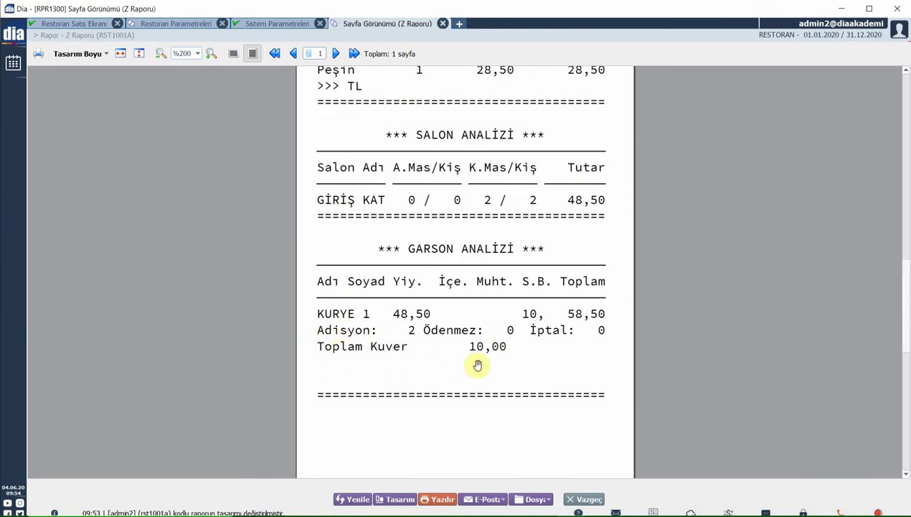
Open the Z Raporu design, look up "kuver" fields under Garson Analizi, Masa Ürün Analiz Başlık-Altlık and Ürün Analizi Başlık-Altlık, and save the design.
left_click(395, 502)
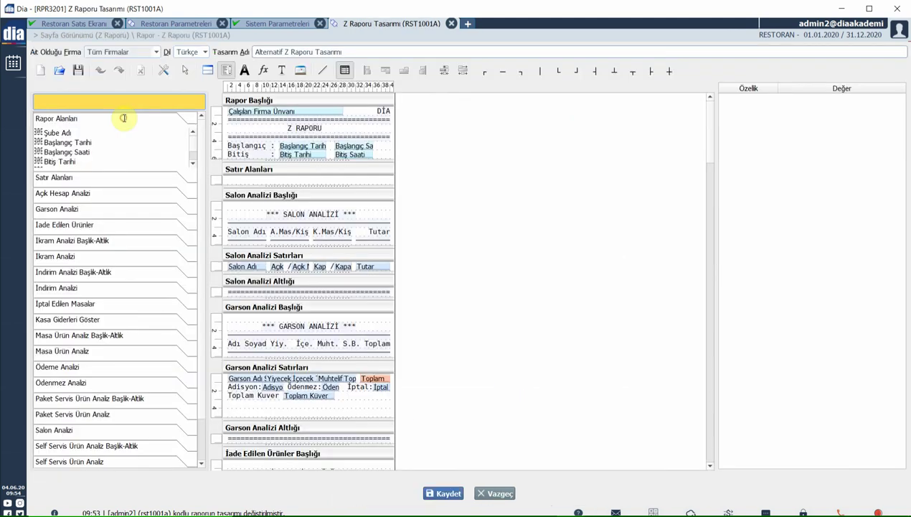
type("kuver")
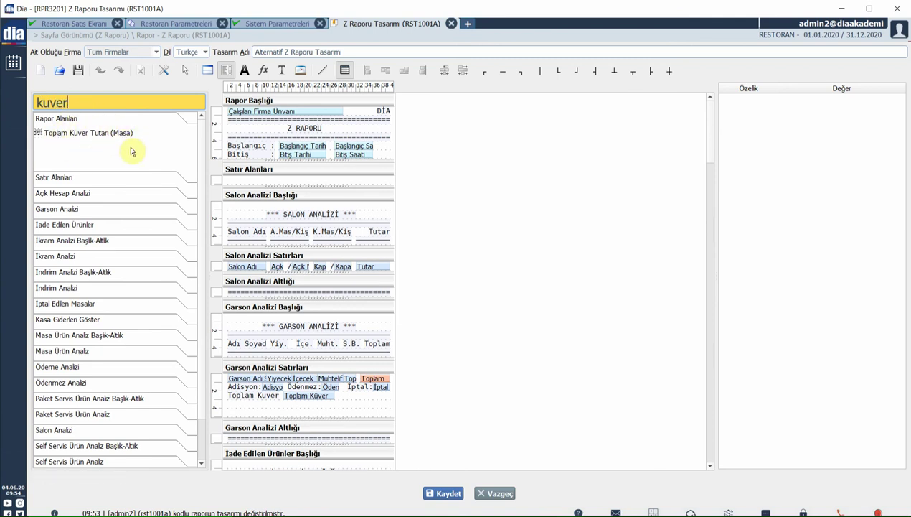
left_click(92, 196)
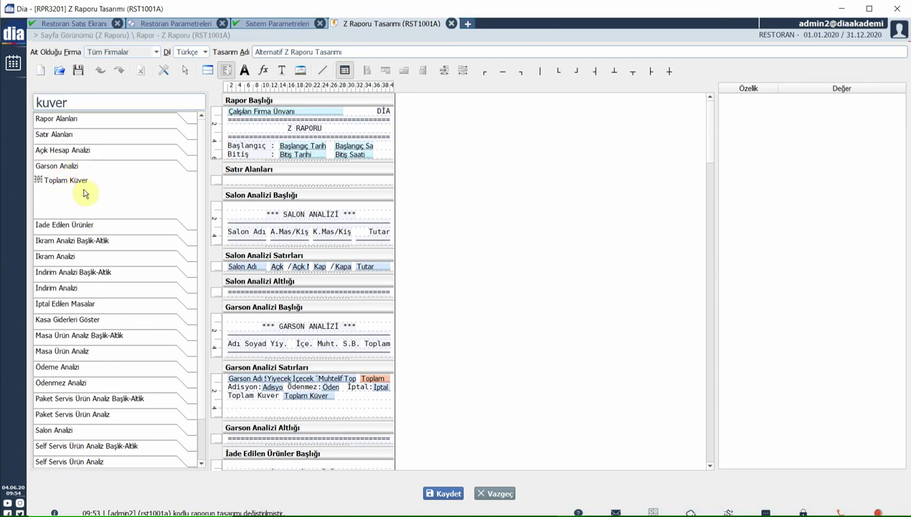
left_click(79, 335)
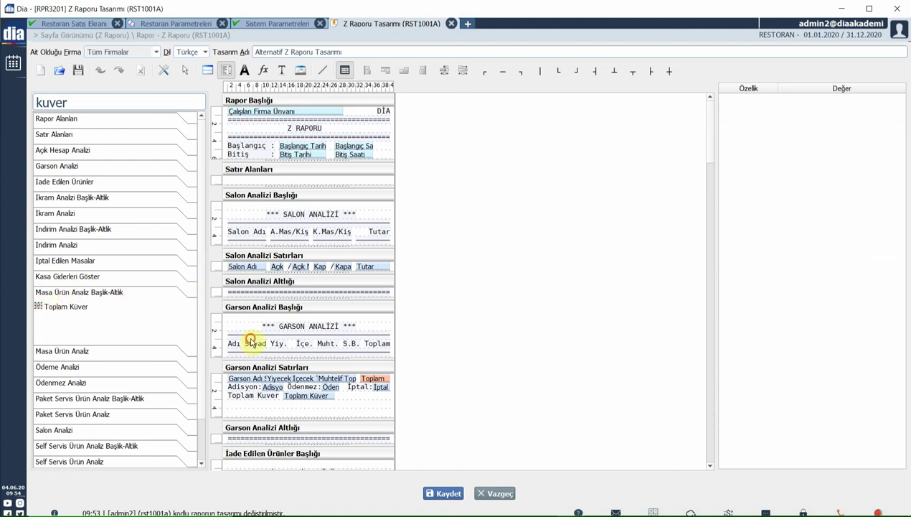
scroll(200, 277, "down", 1)
left_click(70, 445)
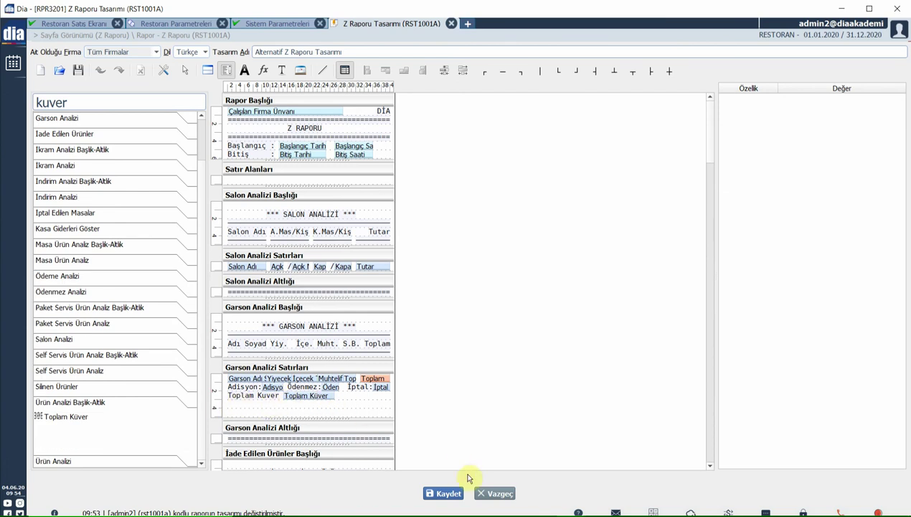
left_click(444, 493)
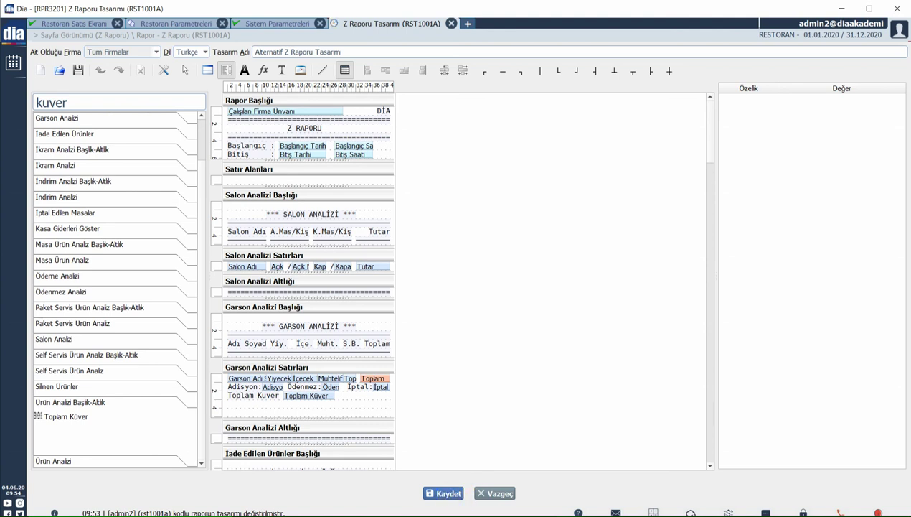